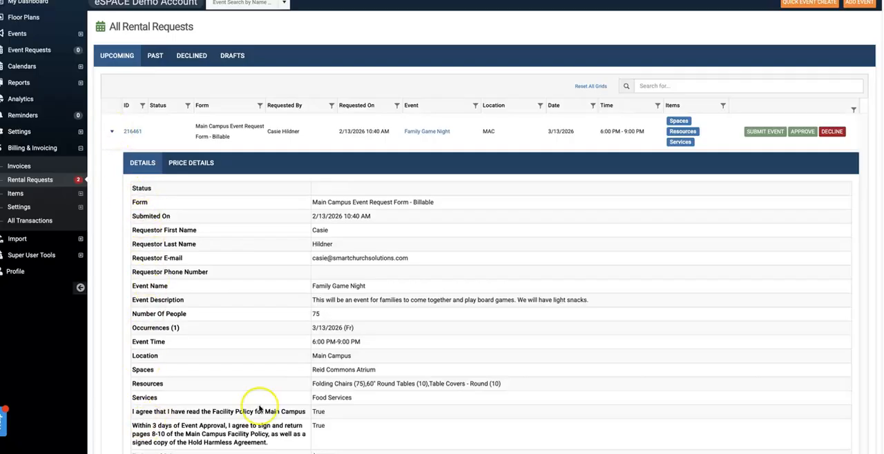
Review the Family Game Night rental request's details and its requested spaces, resources and services
scroll(407, 351, down, 2)
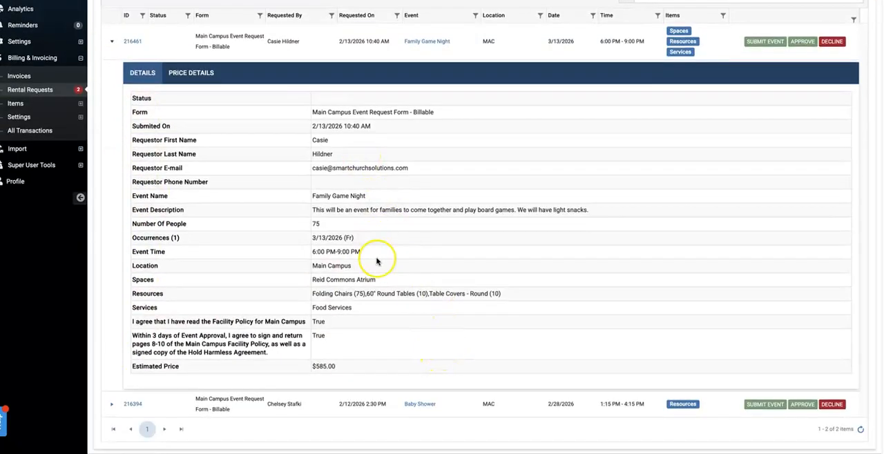
scroll(357, 340, up, 2)
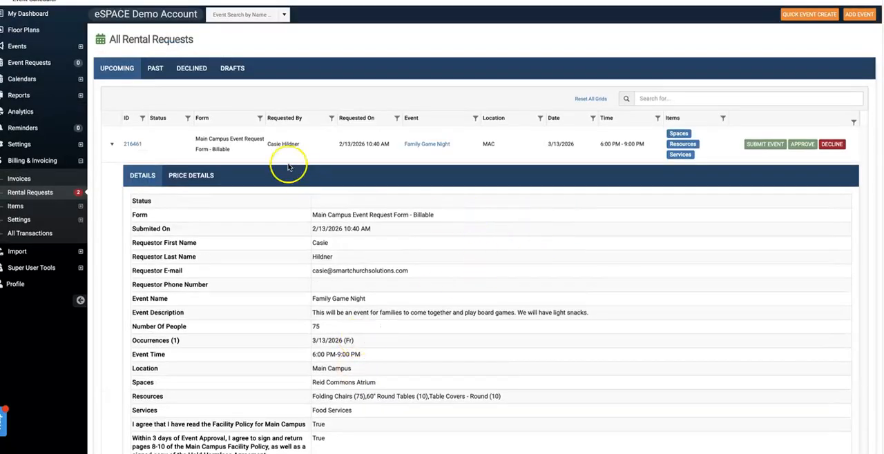
click(680, 135)
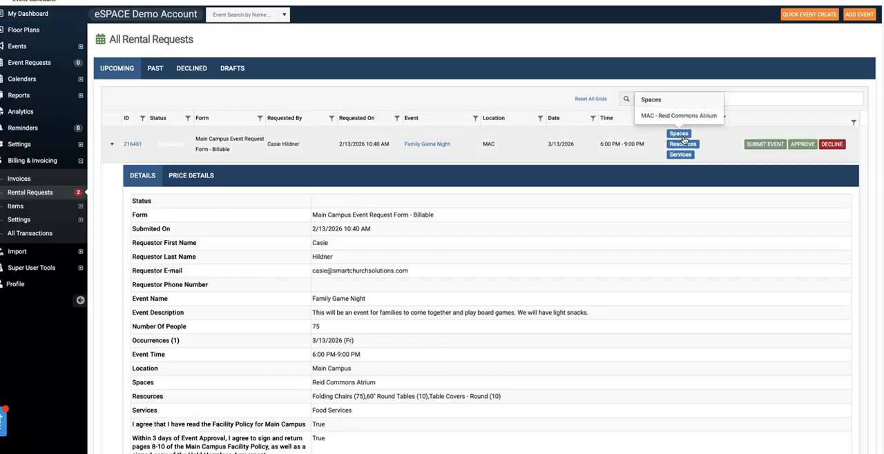
click(685, 144)
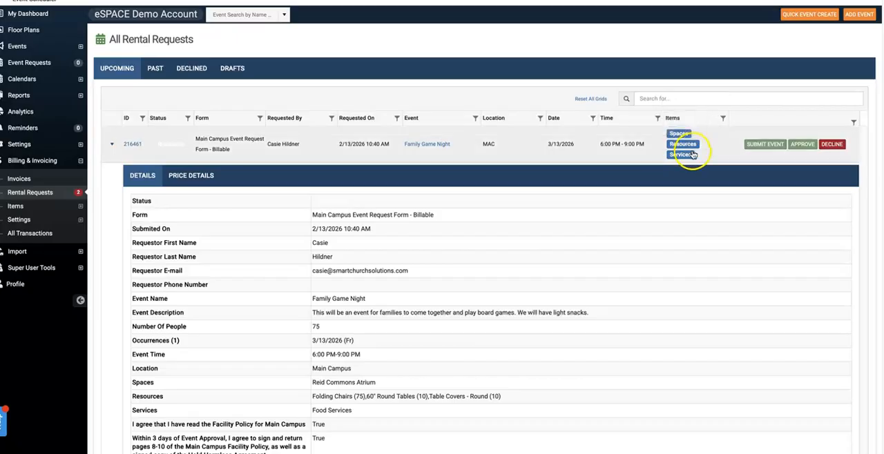
click(681, 154)
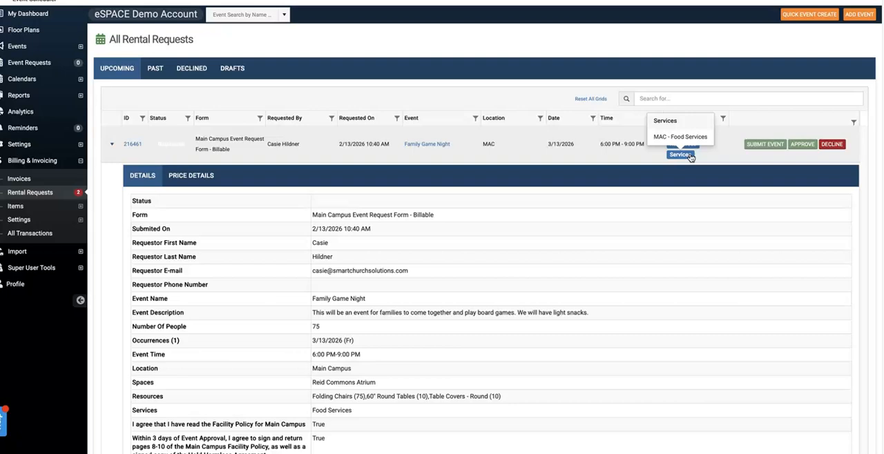
click(790, 101)
Approve the Family Game Night rental request and confirm the approval
click(801, 145)
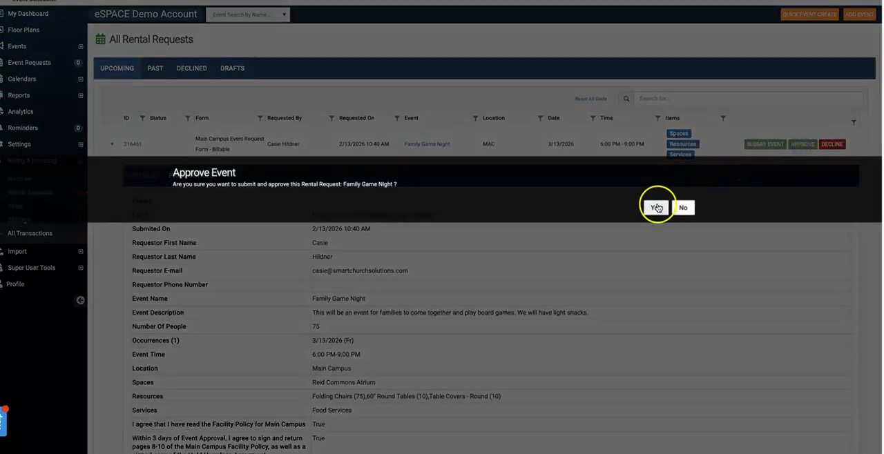
click(652, 206)
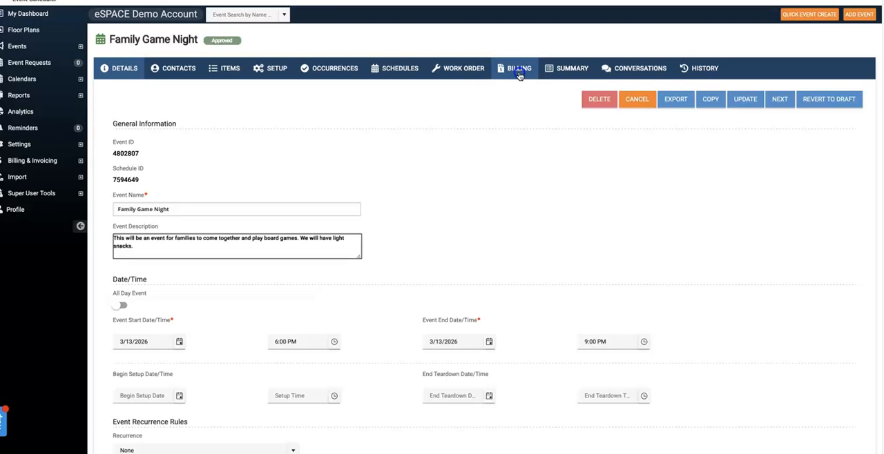
Generate an invoice from the Family Game Night event's billing items, with the requestor as the contact
click(519, 73)
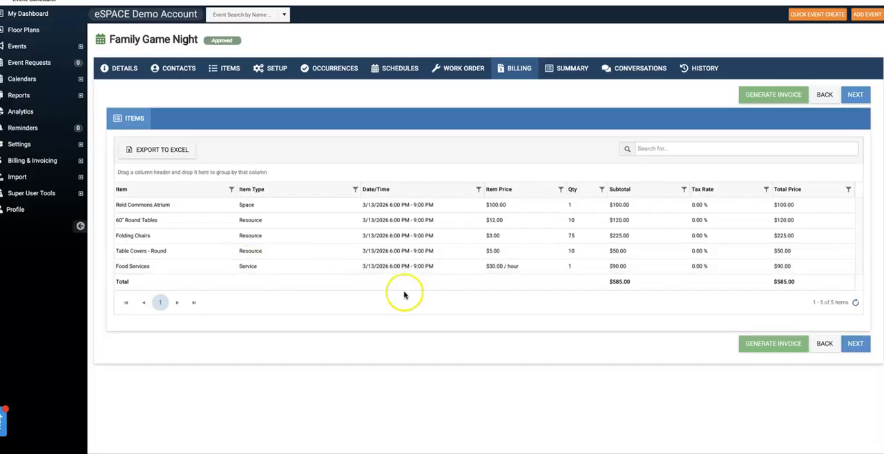
click(765, 347)
click(489, 56)
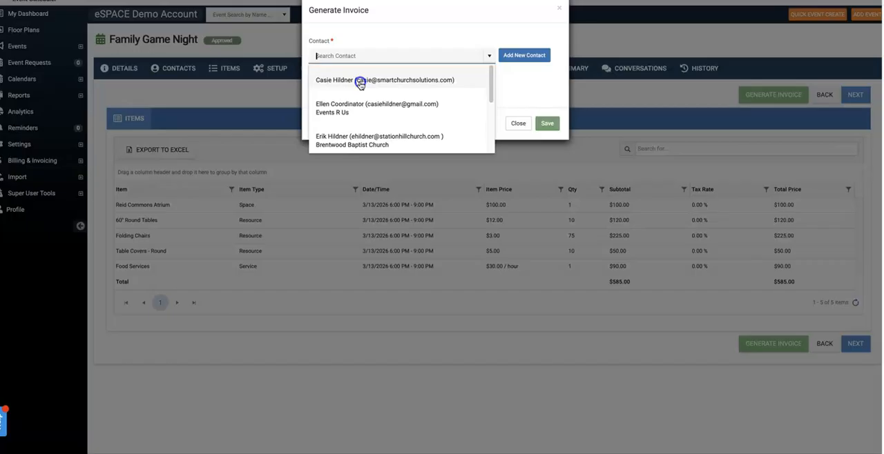
click(359, 82)
click(546, 124)
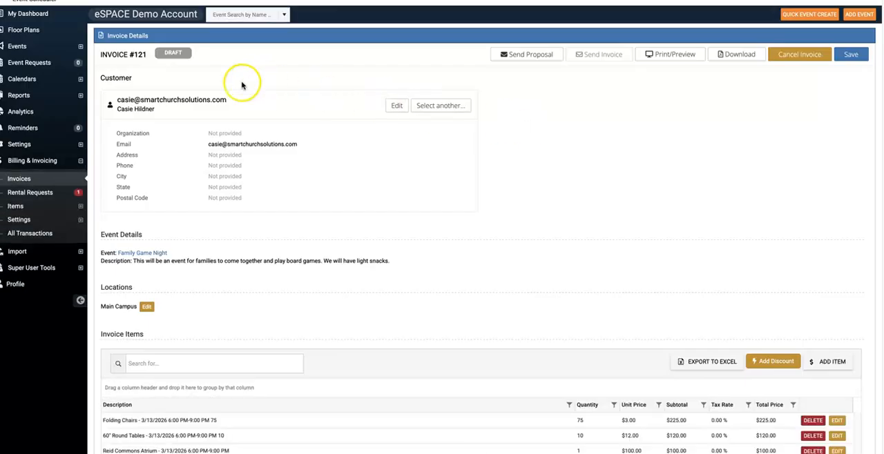
Start adding a discount to the invoice items, switch it to a percentage discount, and cancel it
scroll(100, 154, down, 1)
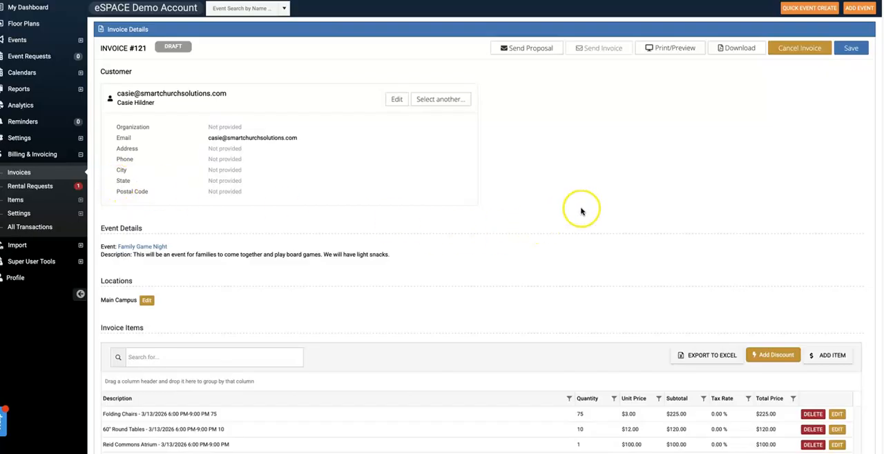
scroll(581, 212, down, 4)
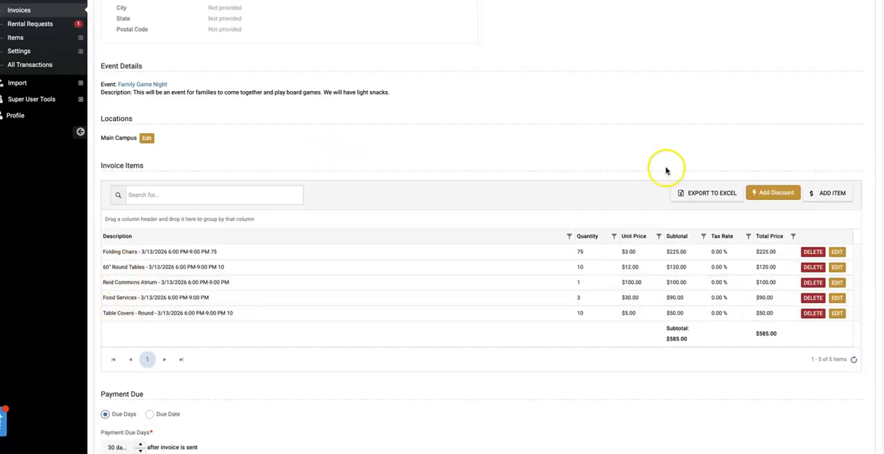
click(773, 193)
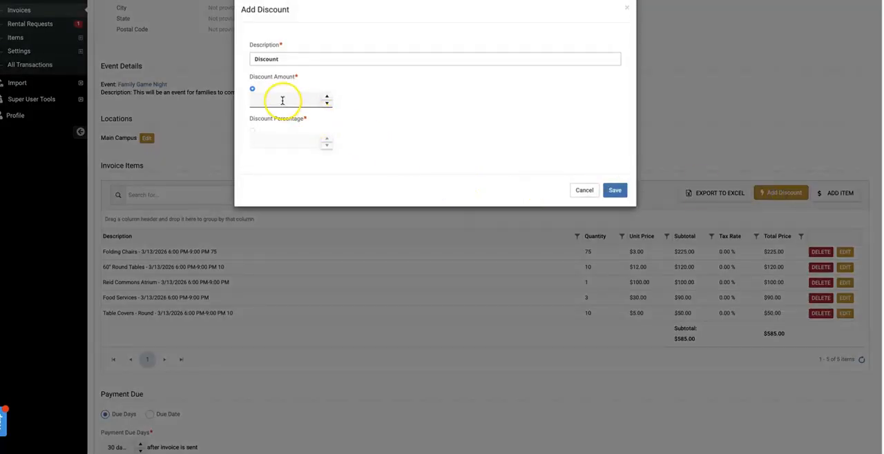
click(254, 131)
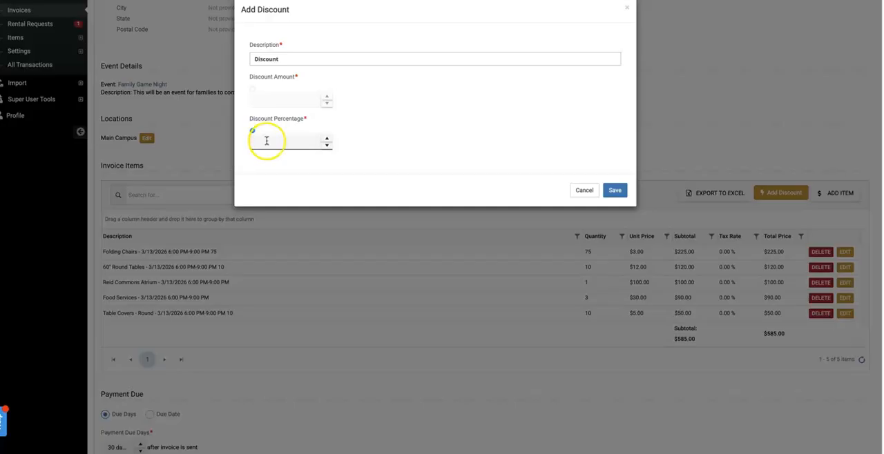
click(585, 191)
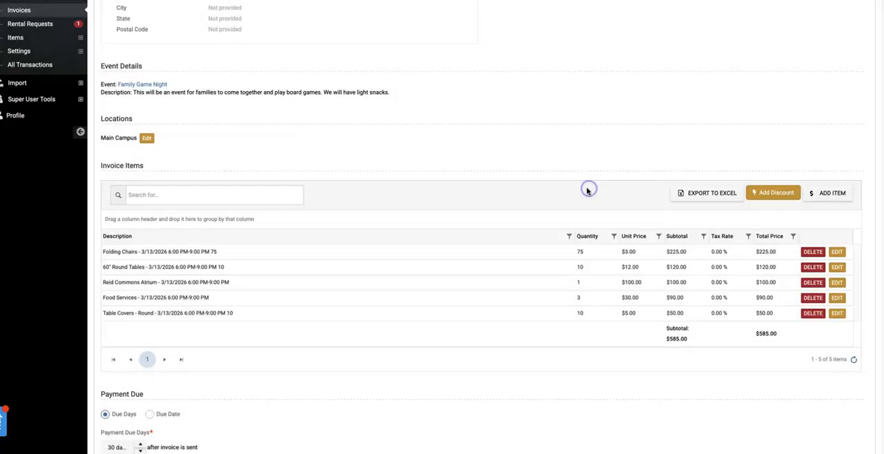
Inspect the Folding Chairs invoice item's editable quantity, unit price and tax settings, and leave without saving
click(837, 252)
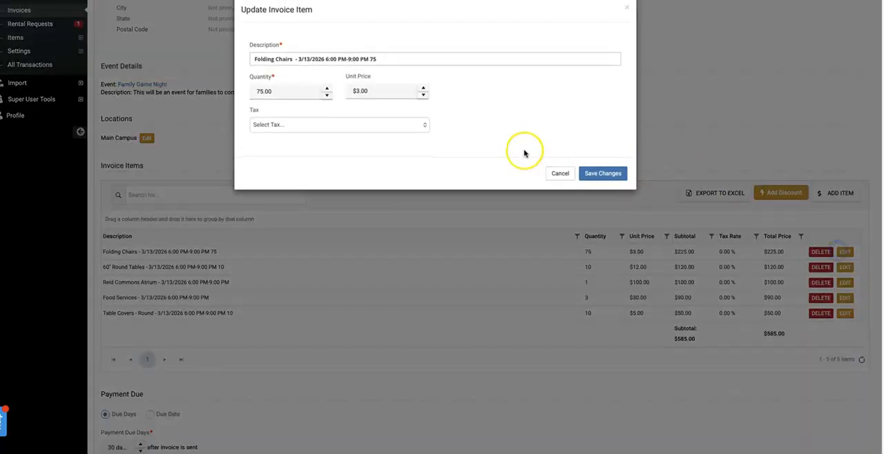
click(276, 93)
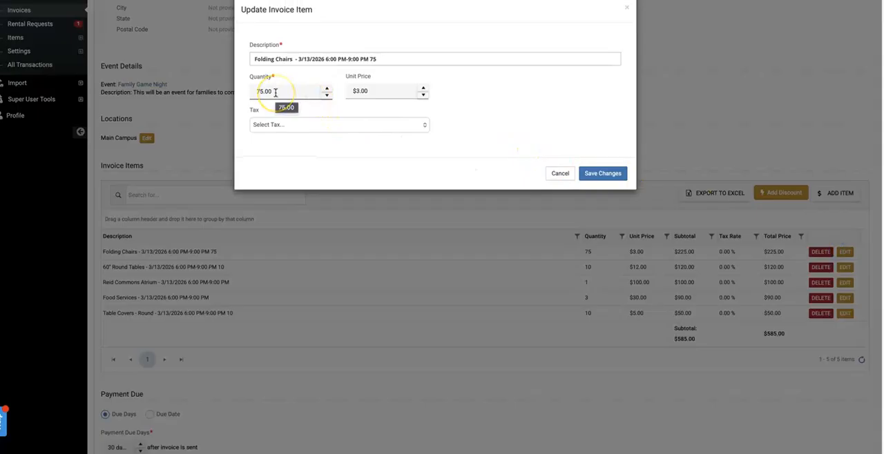
click(559, 173)
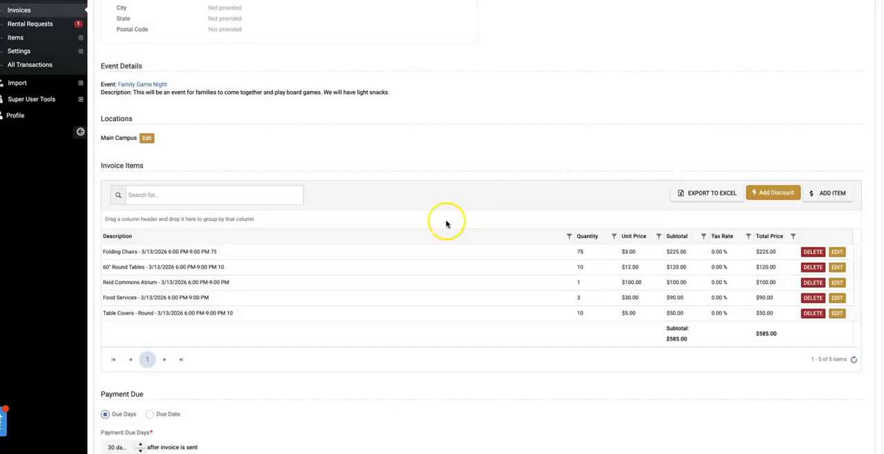
Make the invoice payment due on a specific date and set that date to 3/27/2026
scroll(446, 224, down, 3)
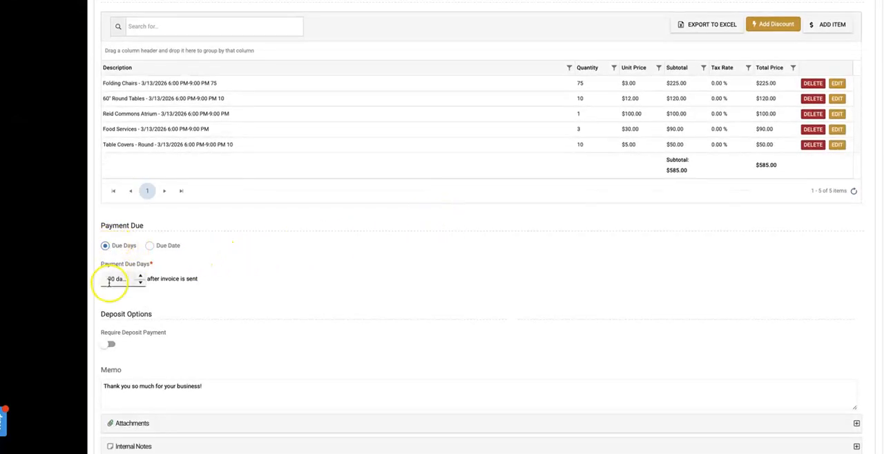
click(151, 249)
click(168, 279)
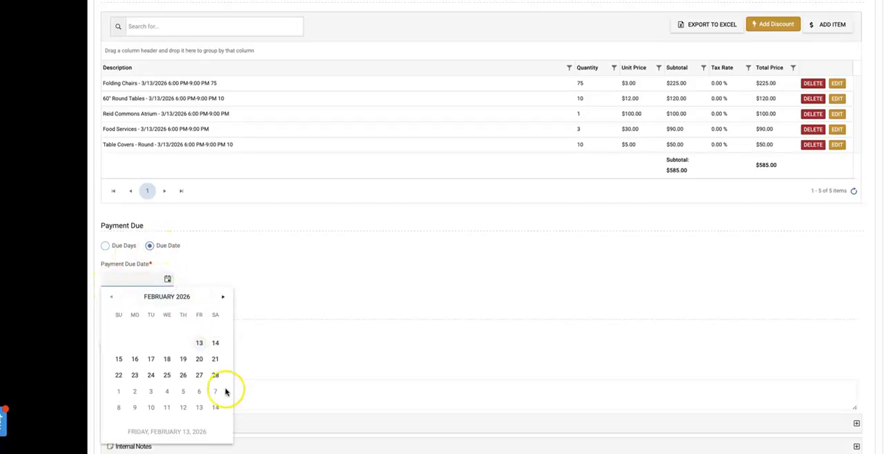
click(222, 297)
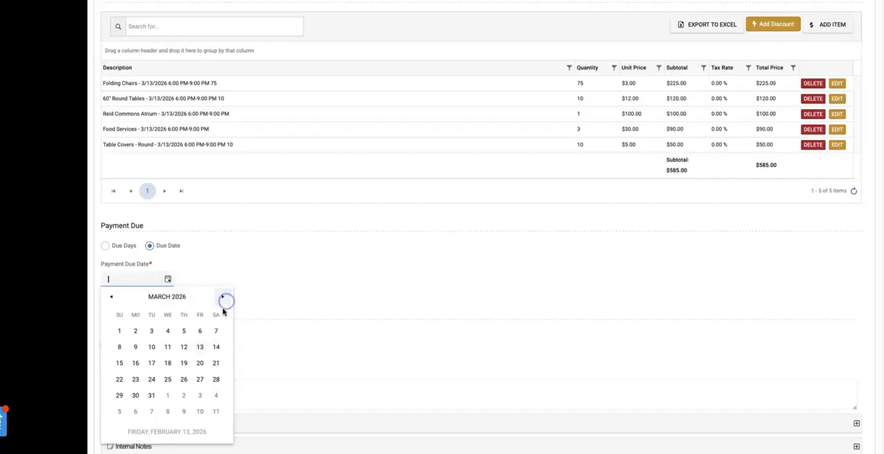
click(199, 379)
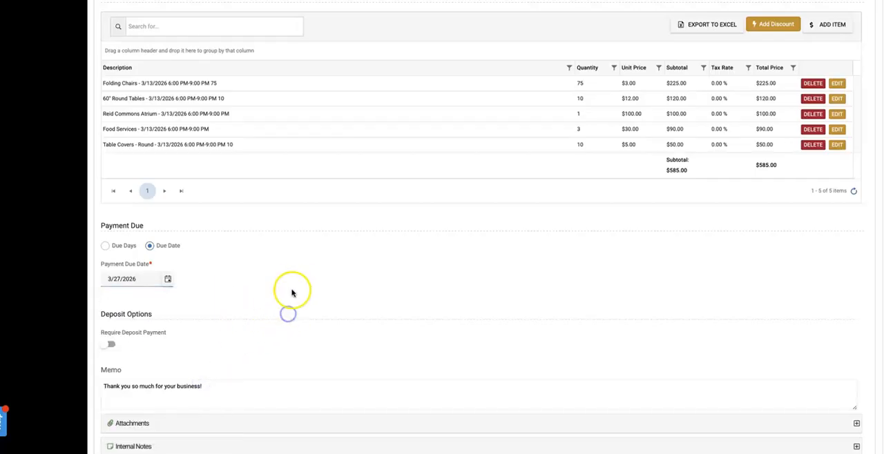
Turn on the deposit payment requirement to see its options, and turn it back off
scroll(294, 286, down, 1)
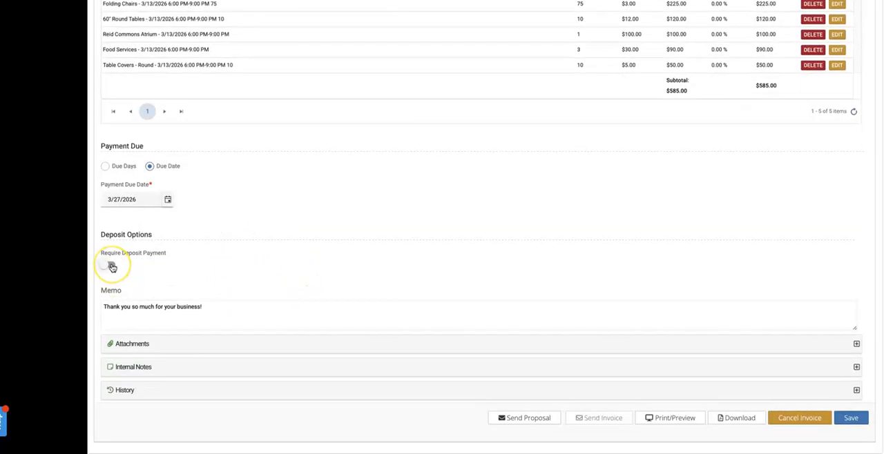
click(112, 266)
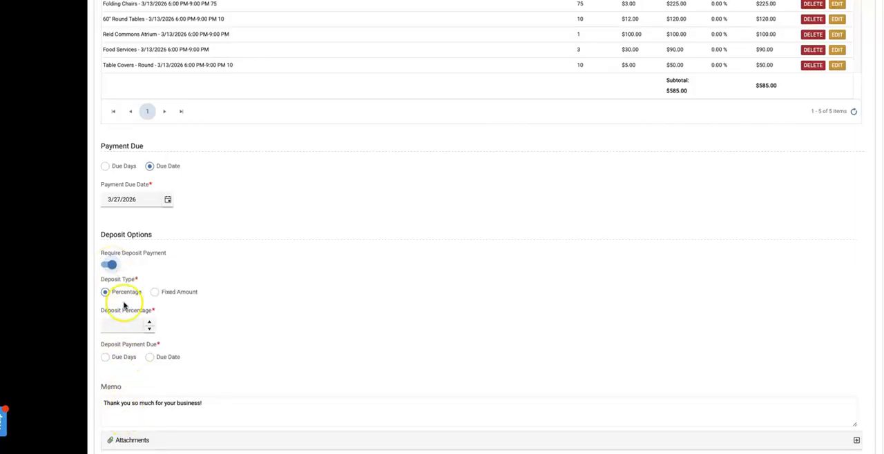
click(108, 265)
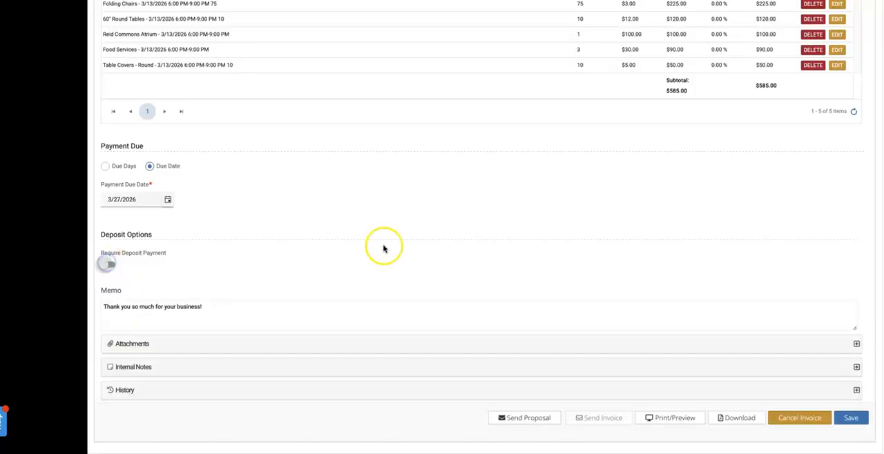
Examine the invoice's Attachments, Internal Notes and History sections
click(856, 344)
scroll(302, 367, down, 2)
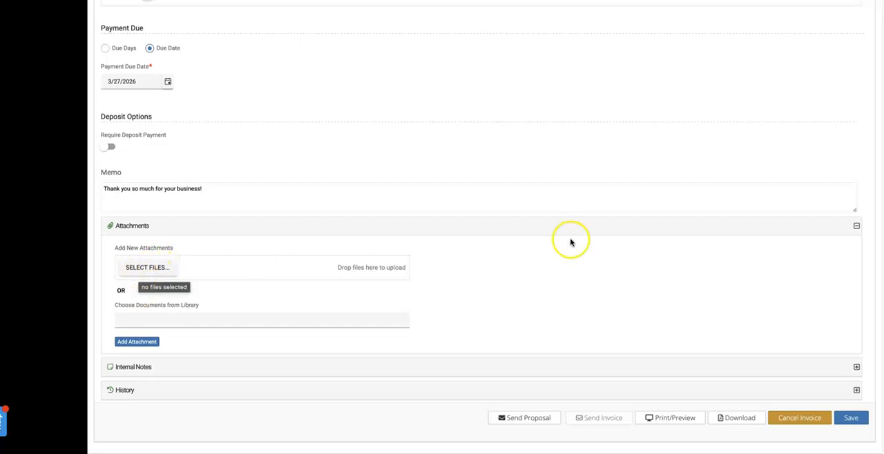
click(857, 228)
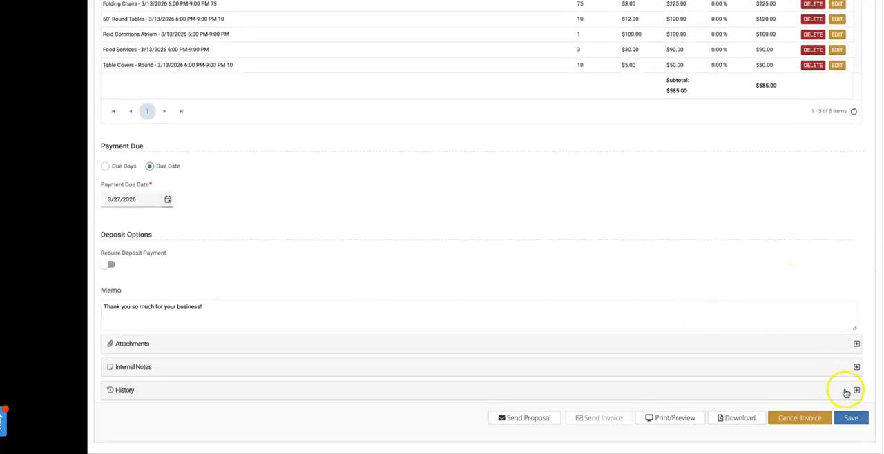
click(856, 367)
scroll(470, 384, down, 1)
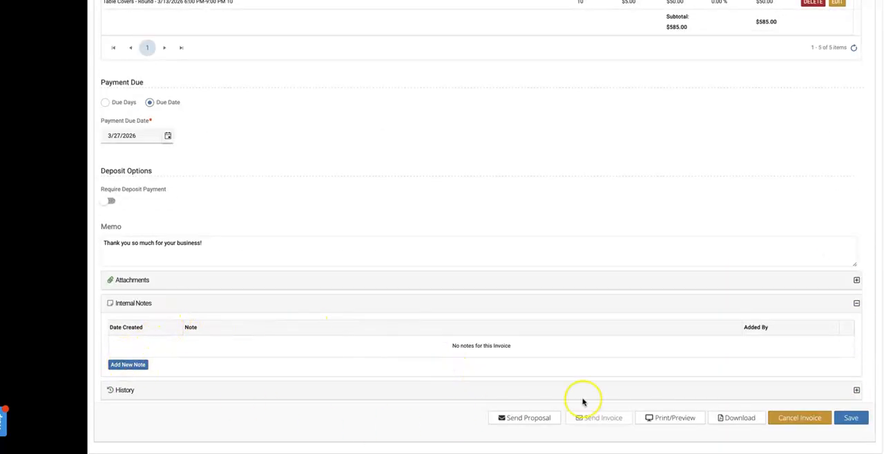
click(856, 390)
scroll(356, 383, down, 2)
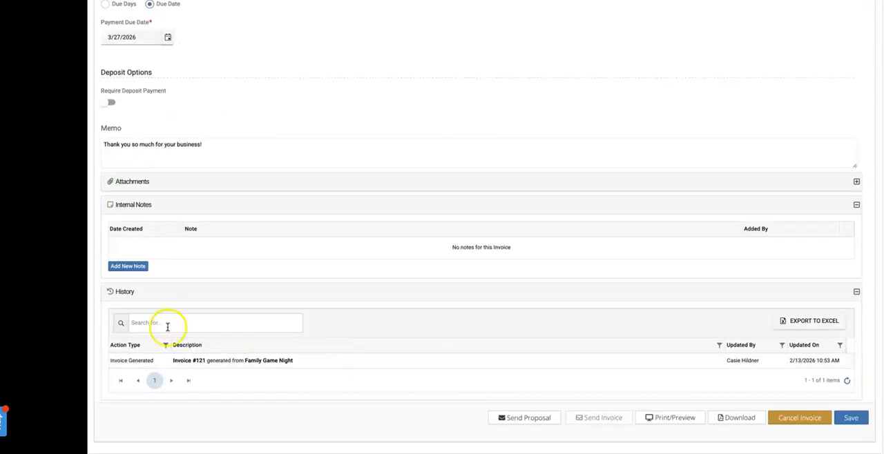
click(856, 291)
Send the Family Game Night invoice to the customer as a proposal, leaving the CC and note empty
scroll(811, 283, up, 10)
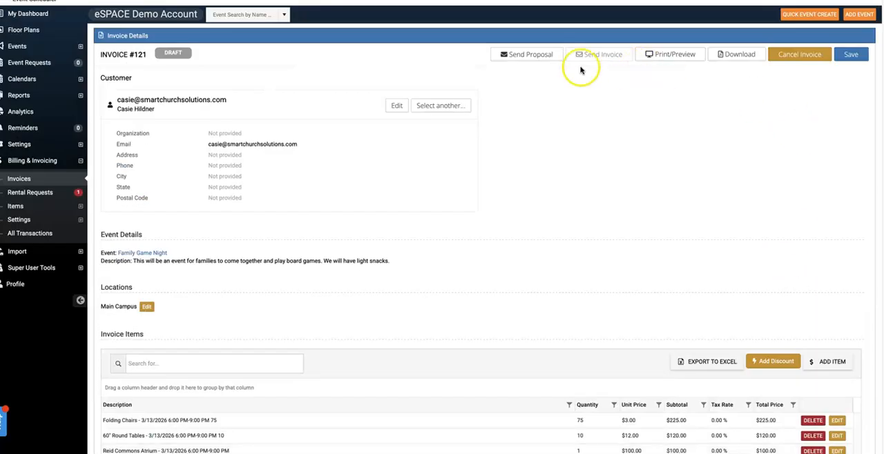
click(515, 58)
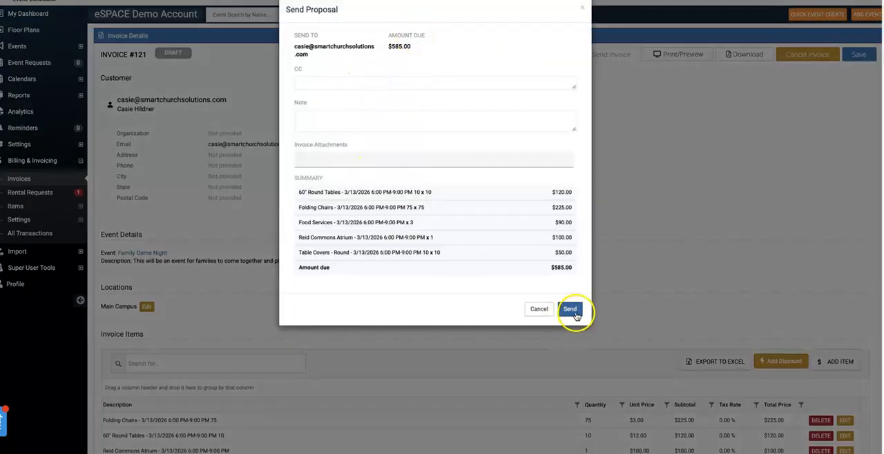
click(573, 310)
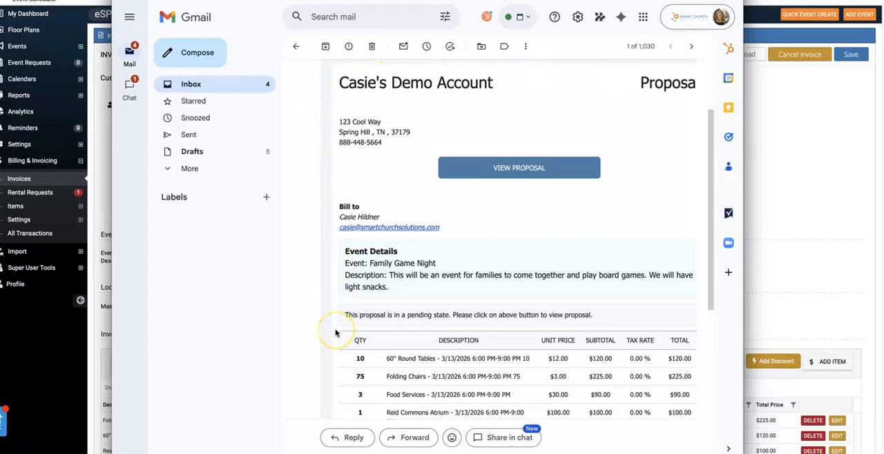
Review the received proposal e-mail in Gmail, including its line items, total and PDF attachment
scroll(335, 334, down, 2)
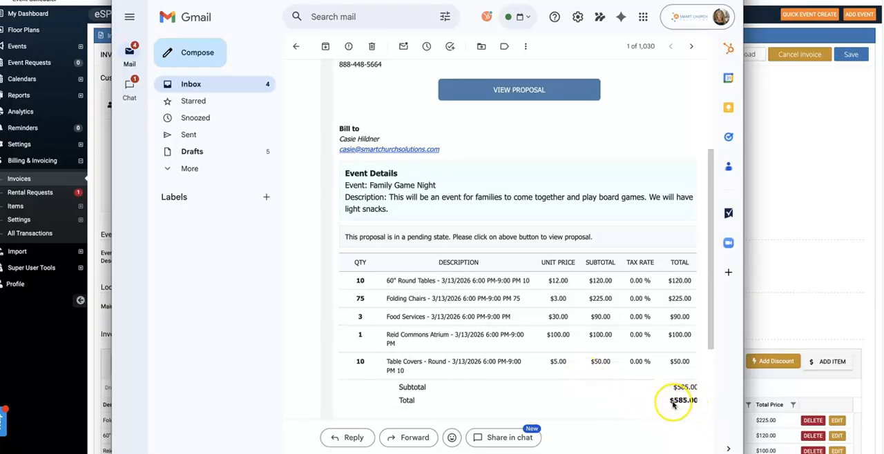
scroll(565, 358, down, 3)
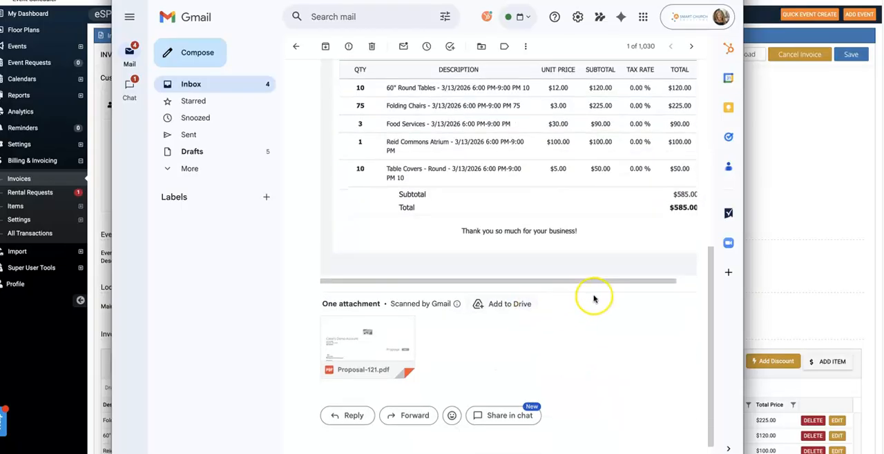
scroll(594, 304, up, 5)
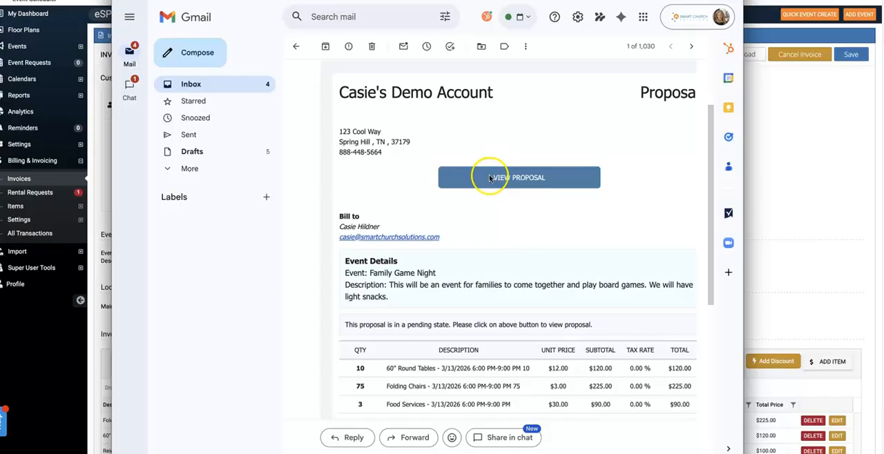
Open the proposal from the e-mail, accept it as the customer with confirmation, and return to the invoice in eSPACE
click(493, 177)
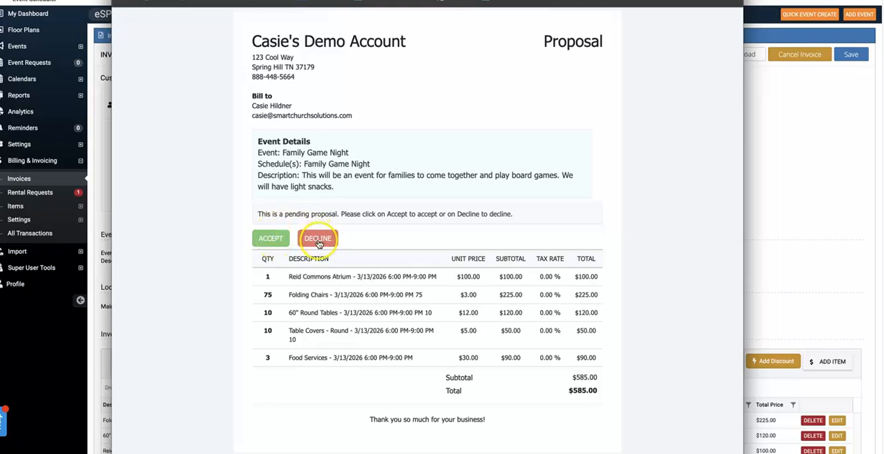
click(273, 239)
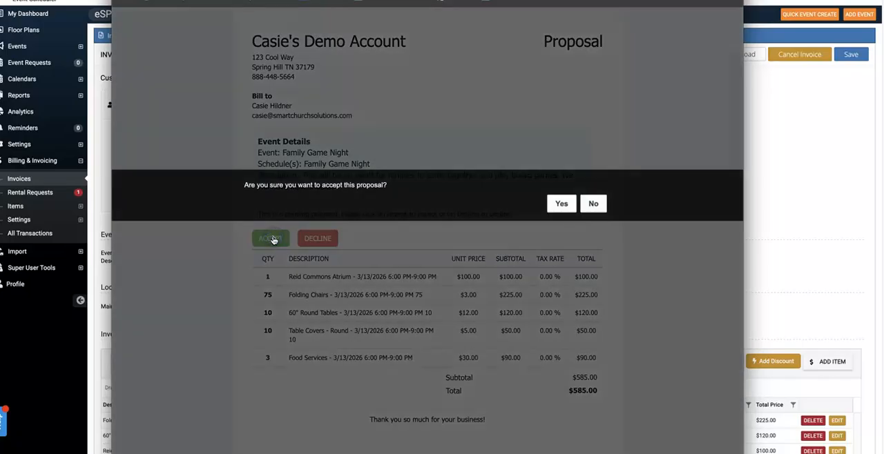
click(561, 205)
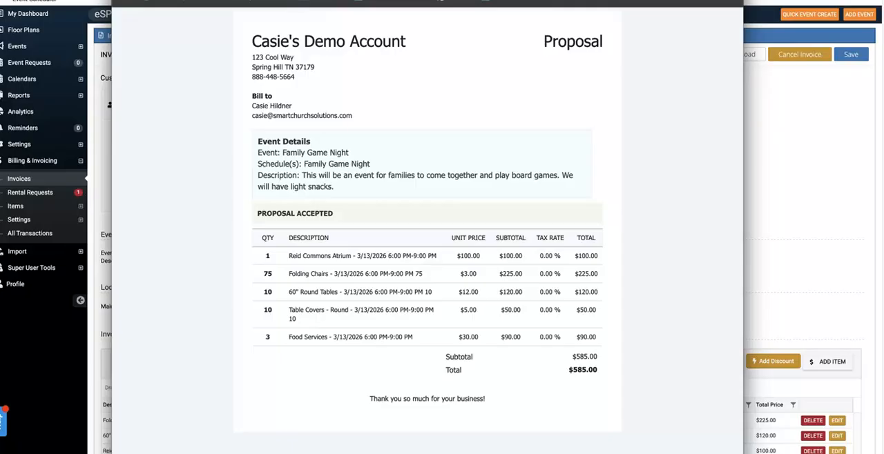
click(120, 1)
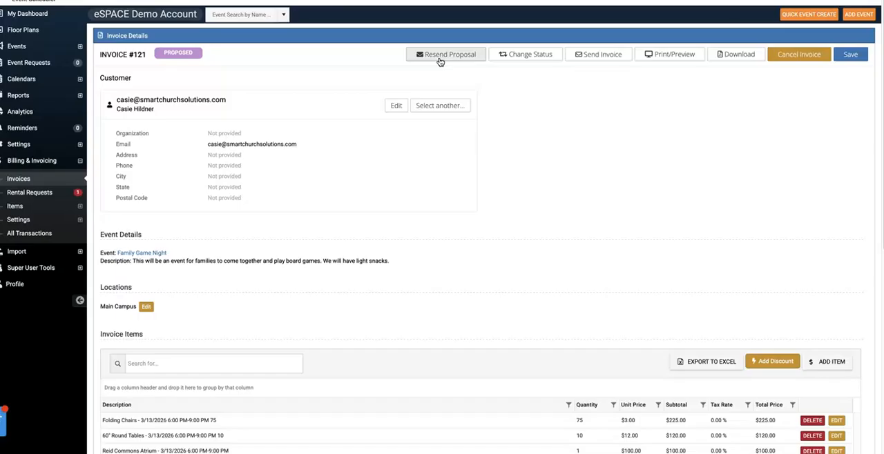
Try to send the Family Game Night invoice to the customer
click(602, 60)
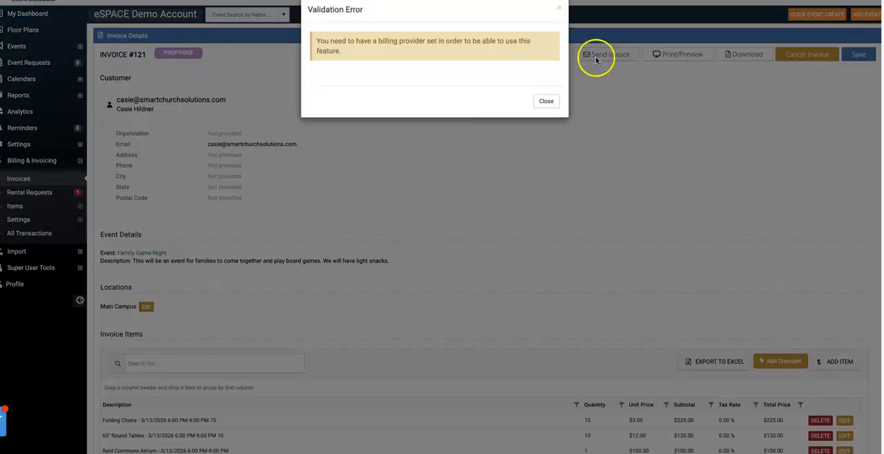
click(548, 102)
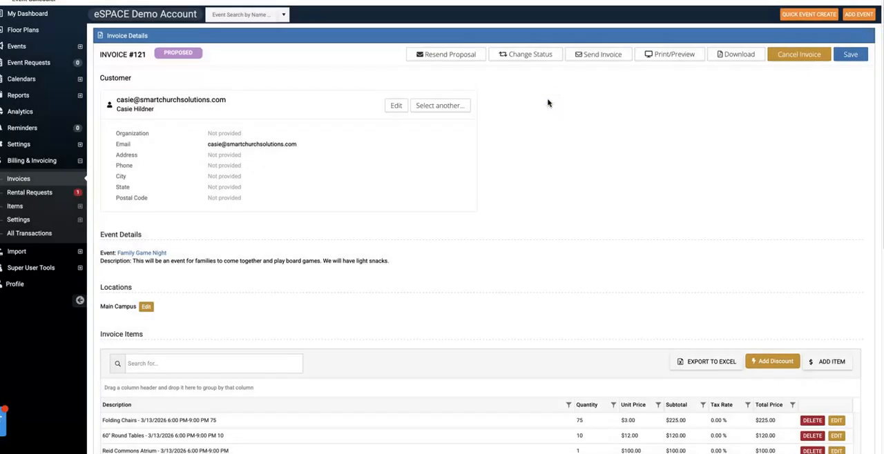
Save the Family Game Night invoice and check its proposal status, customer details and line items
click(851, 55)
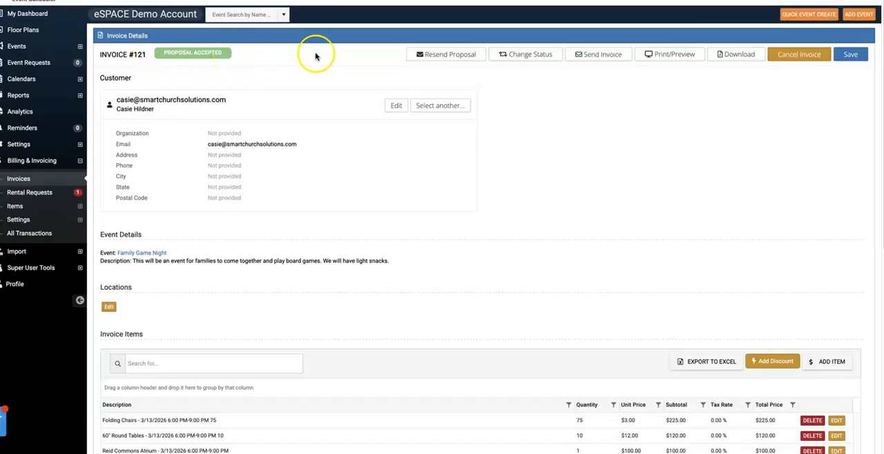
scroll(503, 103, down, 1)
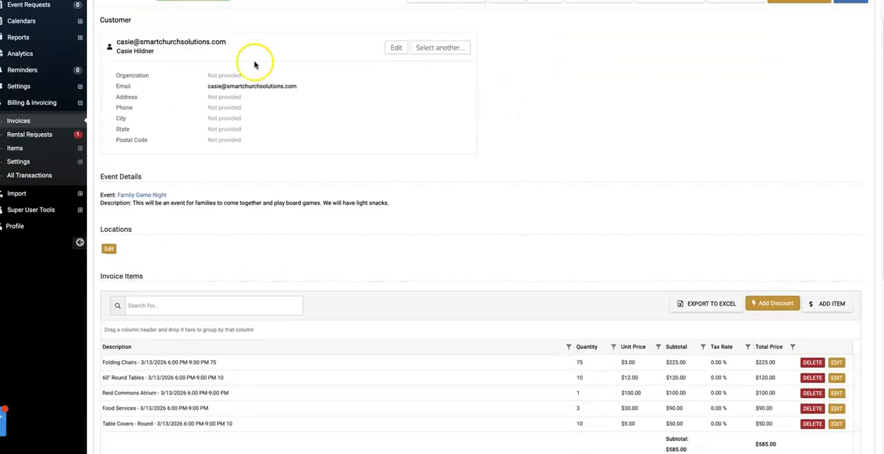
scroll(9, 89, up, 1)
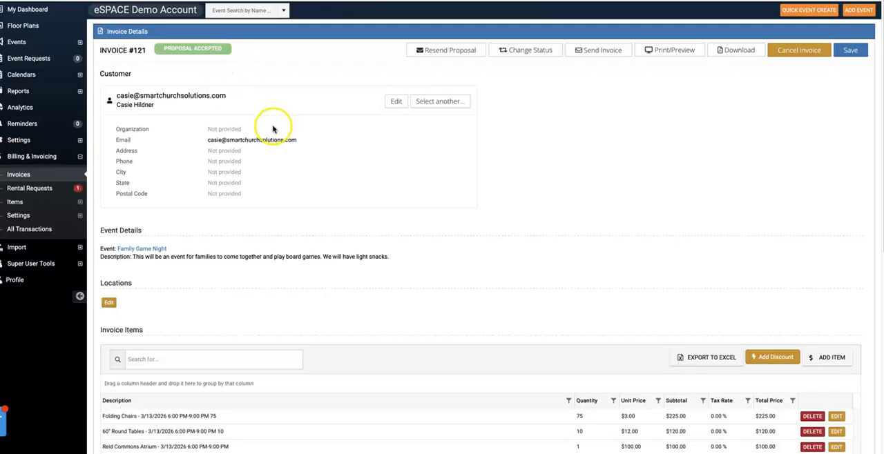
scroll(254, 150, down, 3)
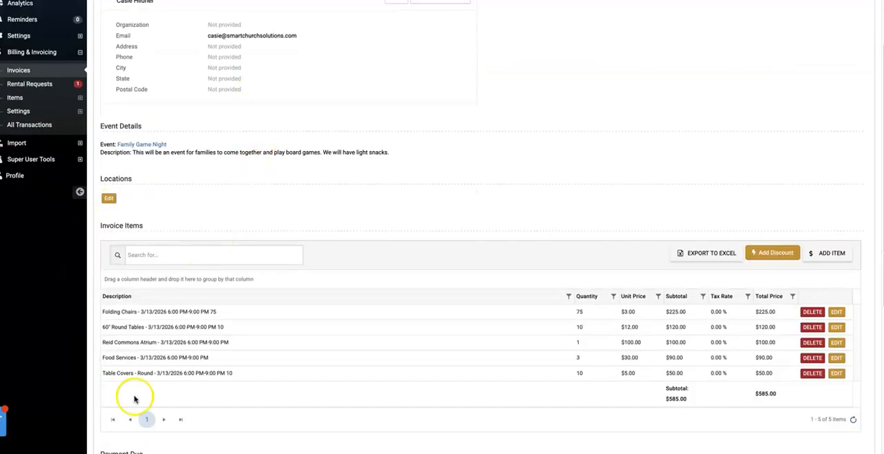
scroll(294, 285, up, 3)
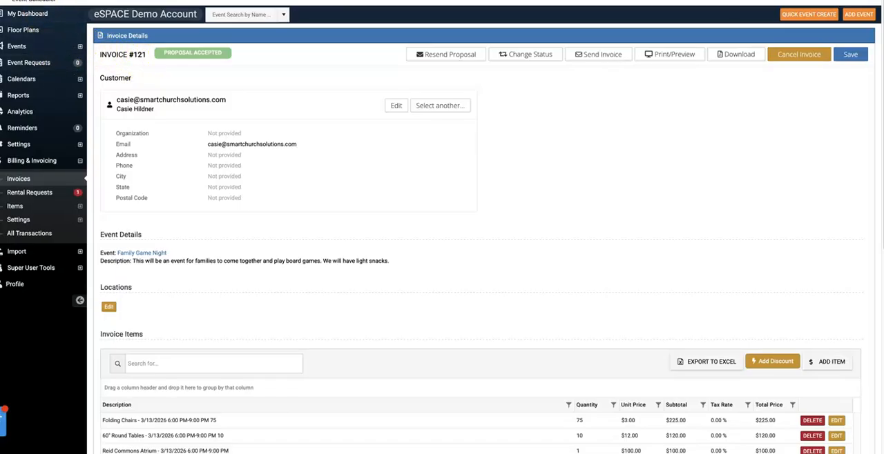
Review the available invoice statuses and change the Family Game Night invoice's status to Paid
click(544, 55)
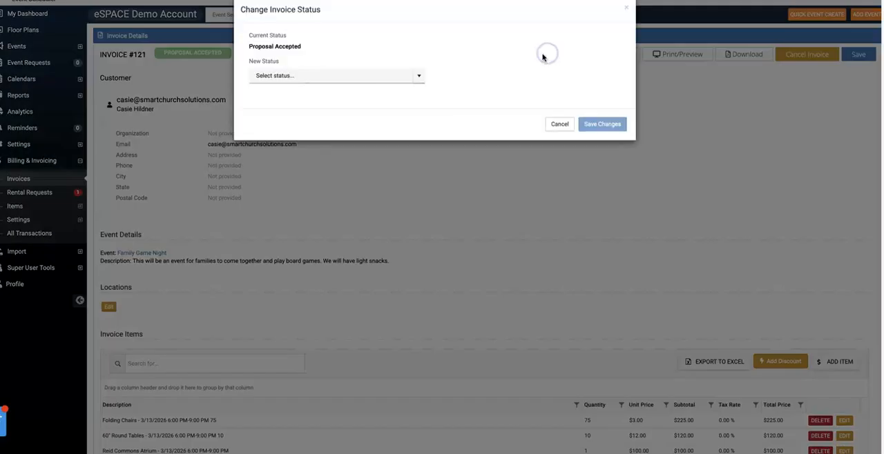
click(421, 78)
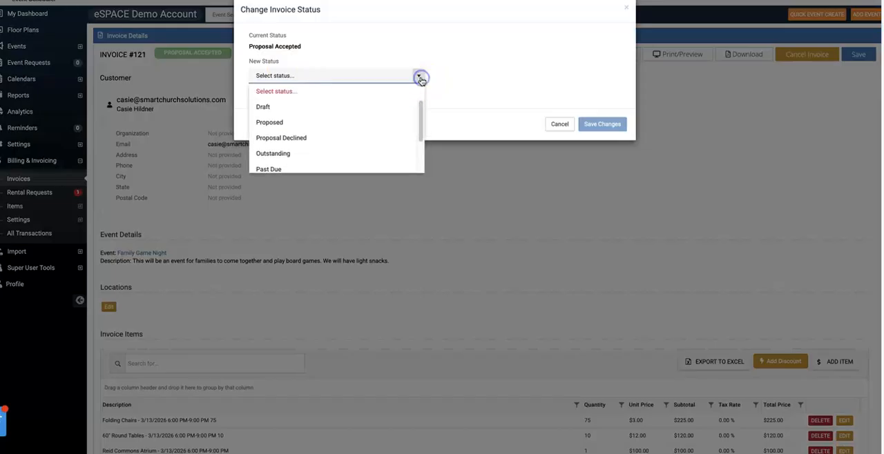
scroll(304, 132, down, 2)
scroll(302, 136, down, 1)
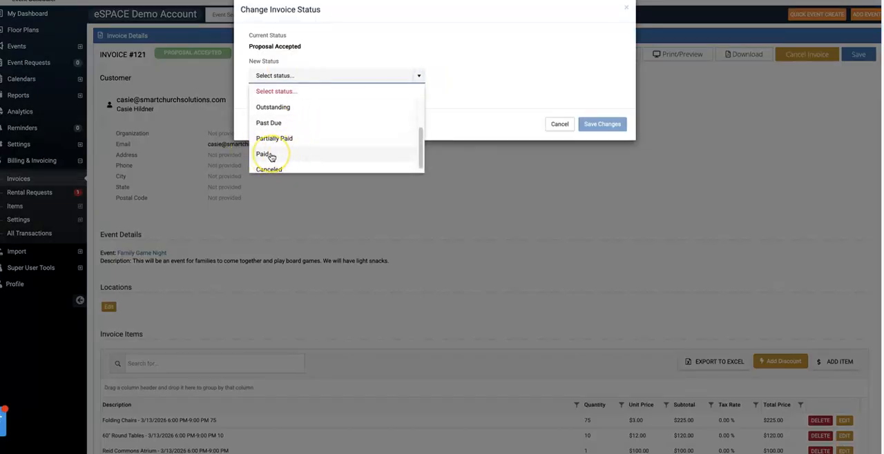
scroll(376, 126, up, 2)
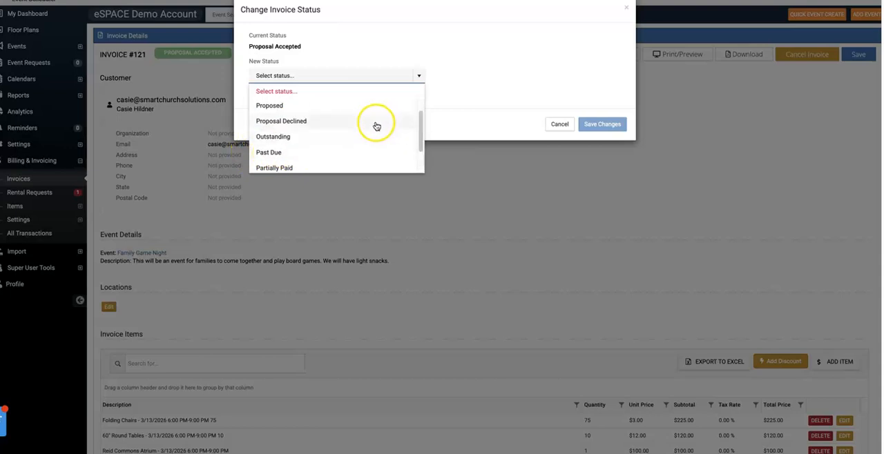
scroll(375, 127, down, 2)
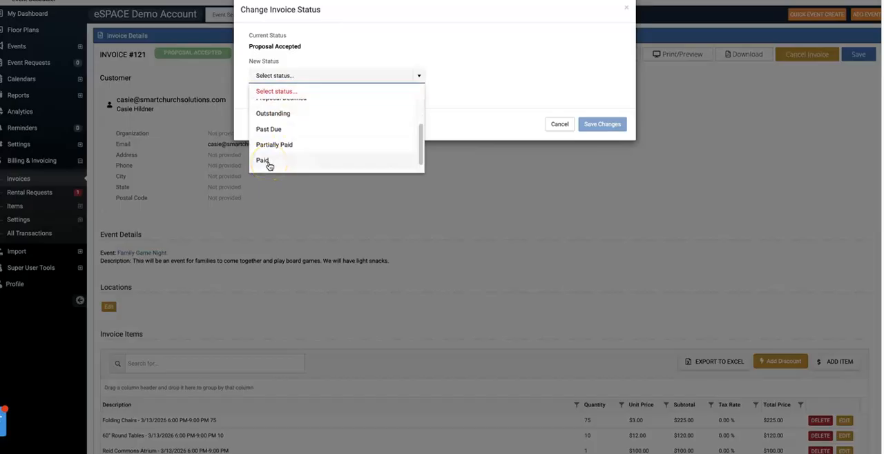
scroll(330, 134, up, 3)
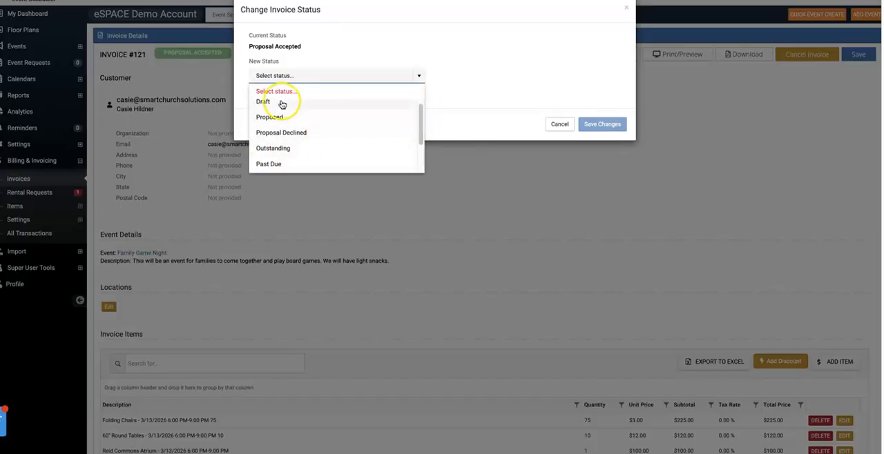
scroll(286, 148, down, 3)
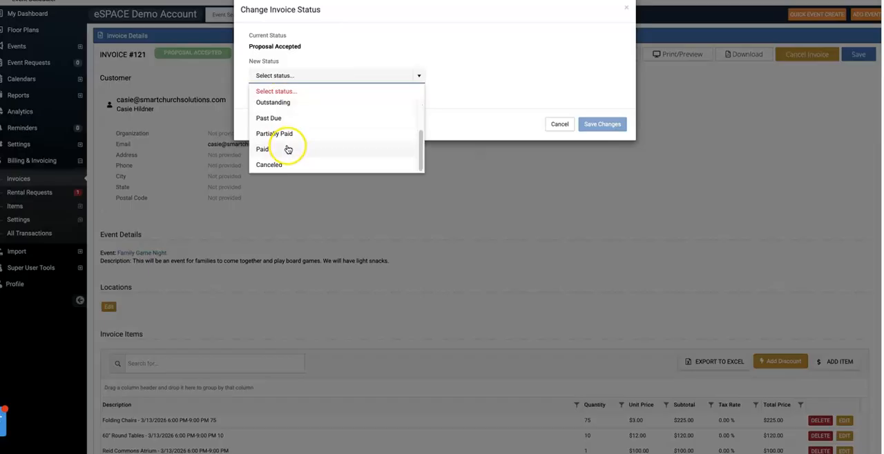
click(285, 152)
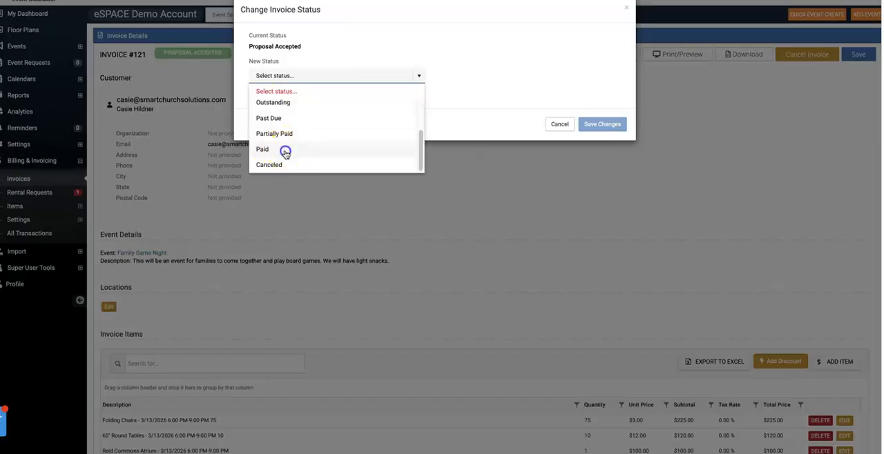
click(608, 124)
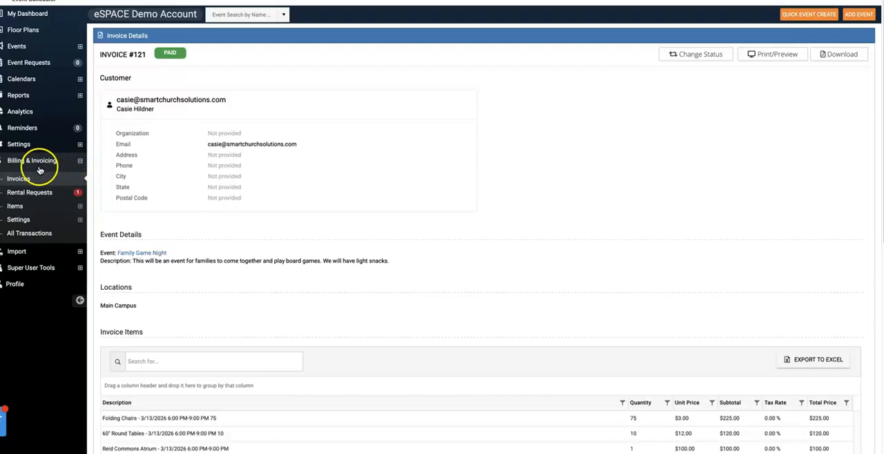
Look up the Family Game Night invoice among the paid invoices, and show the list of all invoices
click(21, 179)
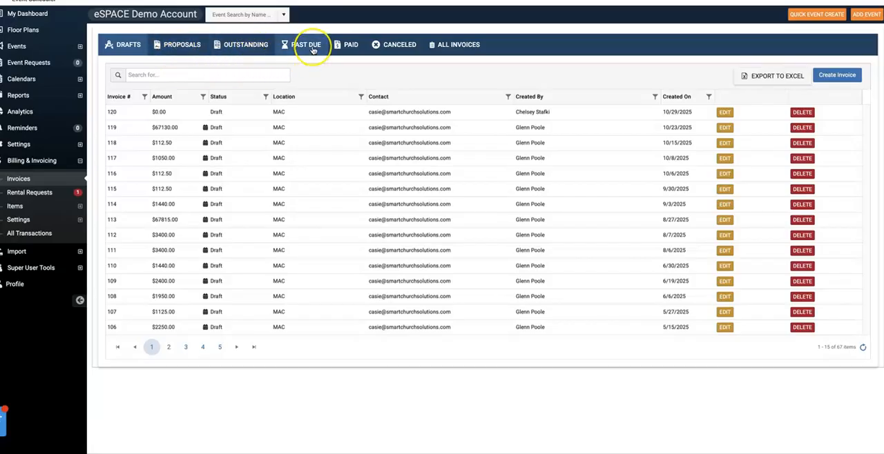
click(357, 52)
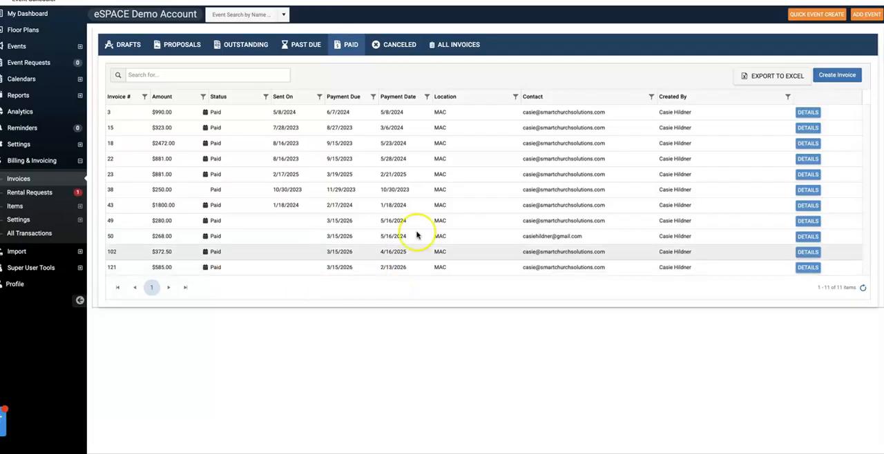
click(454, 50)
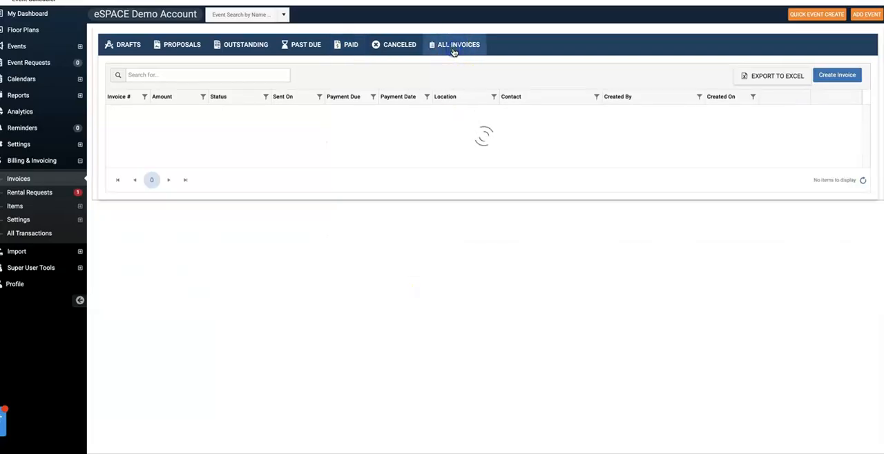